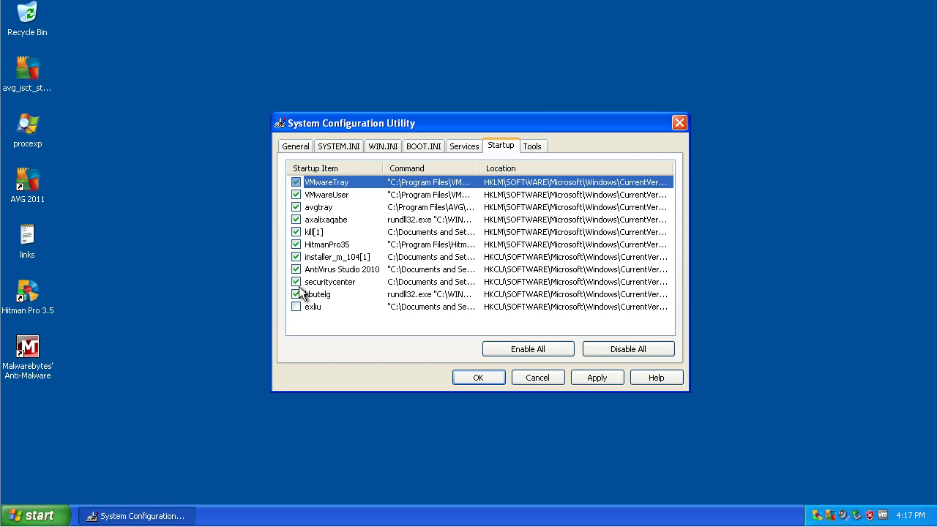
- Disable the startup items securitycenter, AntiVirus Studio 2010, installer_m_104[1] and kbutelg, and minimize the Hitman Pro scan results
left_click(297, 283)
left_click(297, 269)
left_click(296, 258)
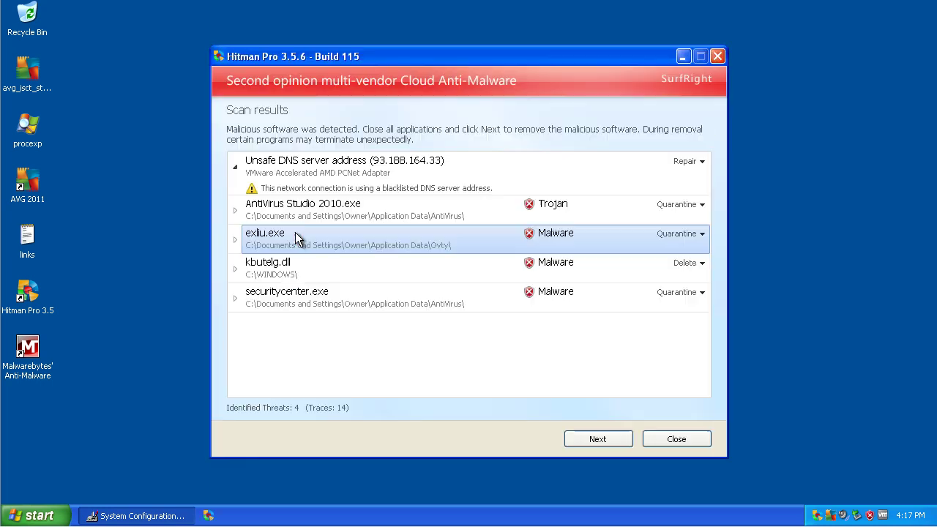
left_click(172, 515)
left_click(681, 57)
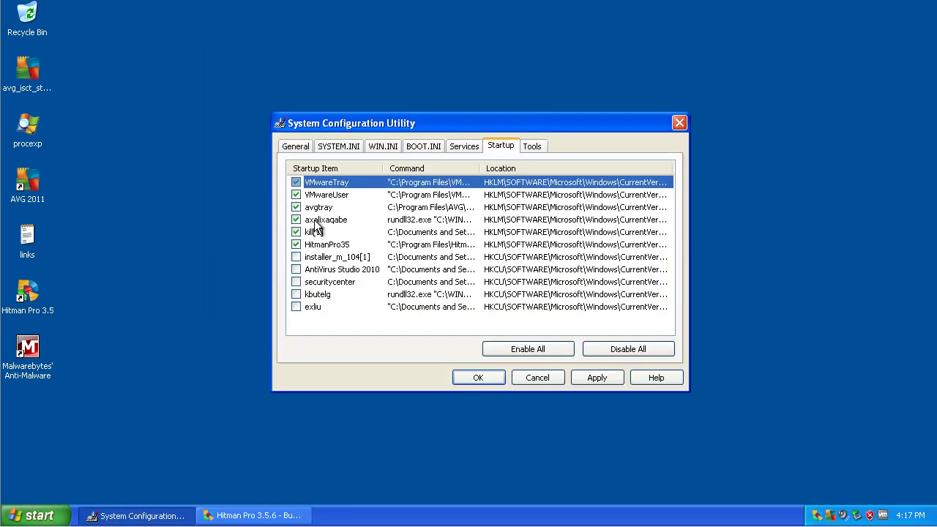
- Disable the startup items axalixaqabe and kill[1], apply the startup changes and exit System Configuration without restarting
left_click(314, 221)
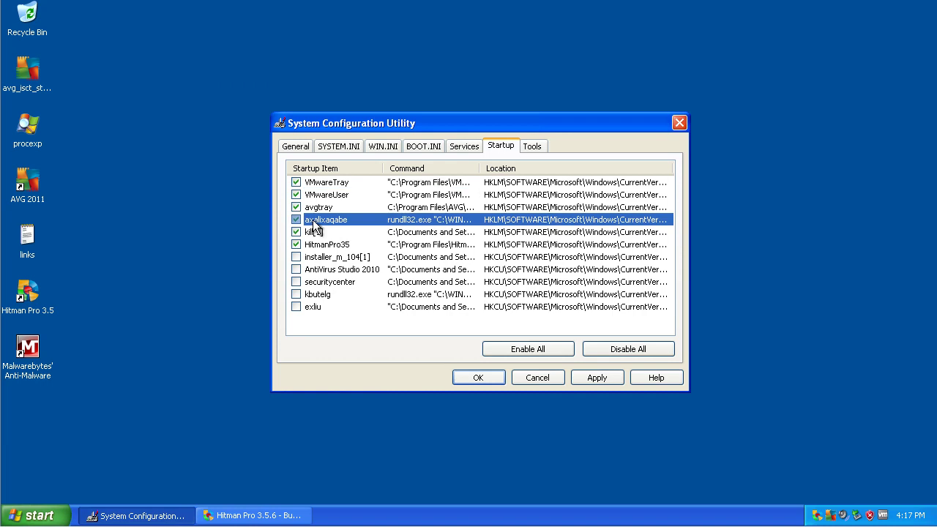
left_click(296, 220)
left_click(481, 382)
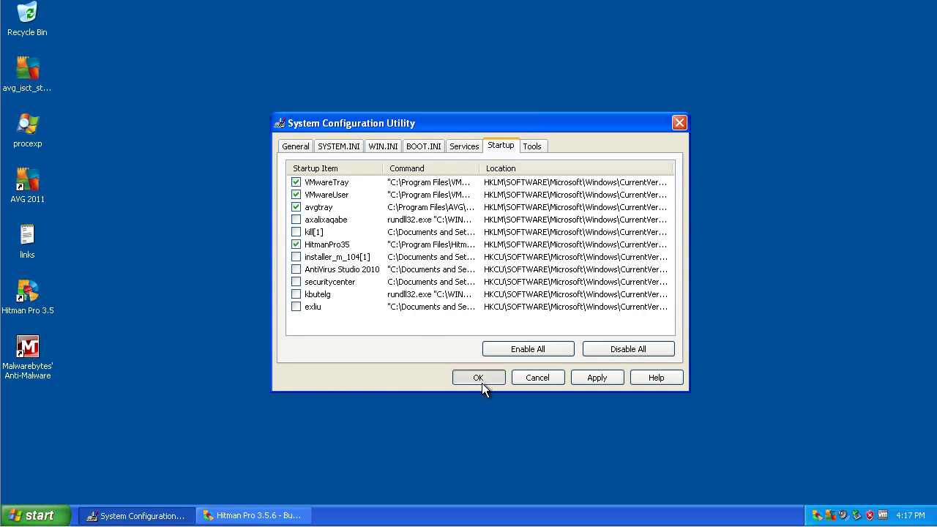
left_click(606, 378)
left_click(473, 380)
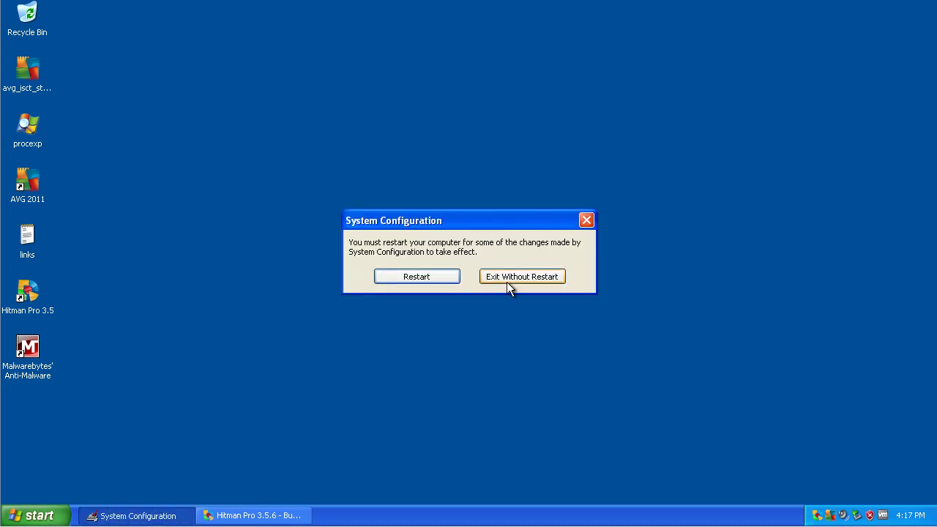
left_click(507, 285)
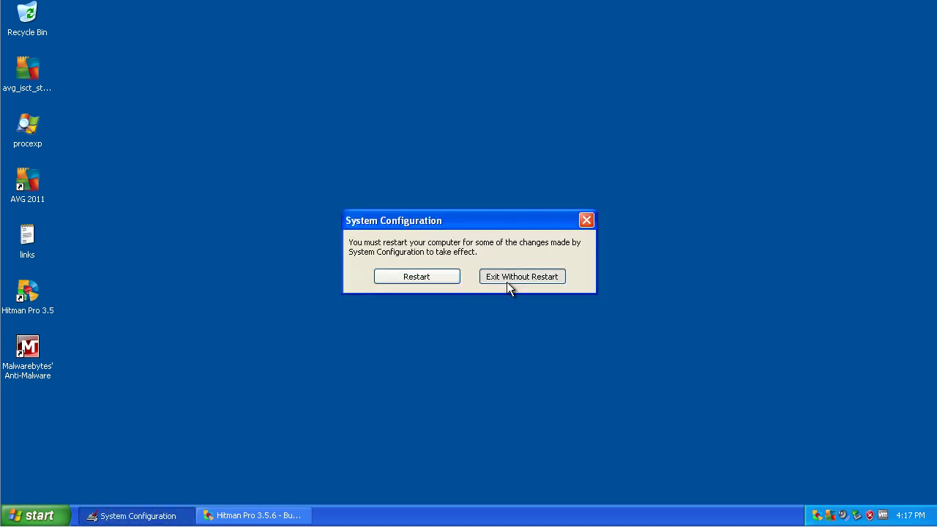
left_click(507, 284)
- Switch to Hitman Pro, remove the detected malware under the free license and reboot the computer
left_click(180, 516)
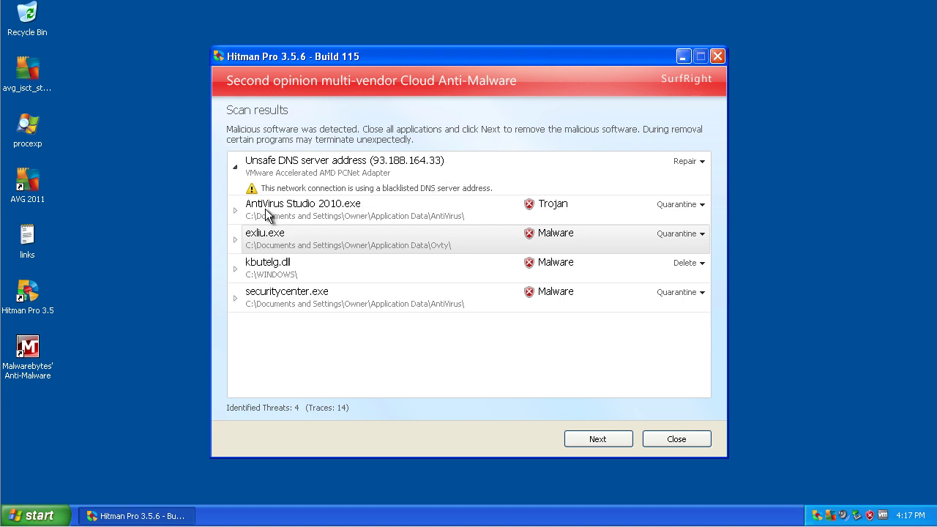
left_click(593, 437)
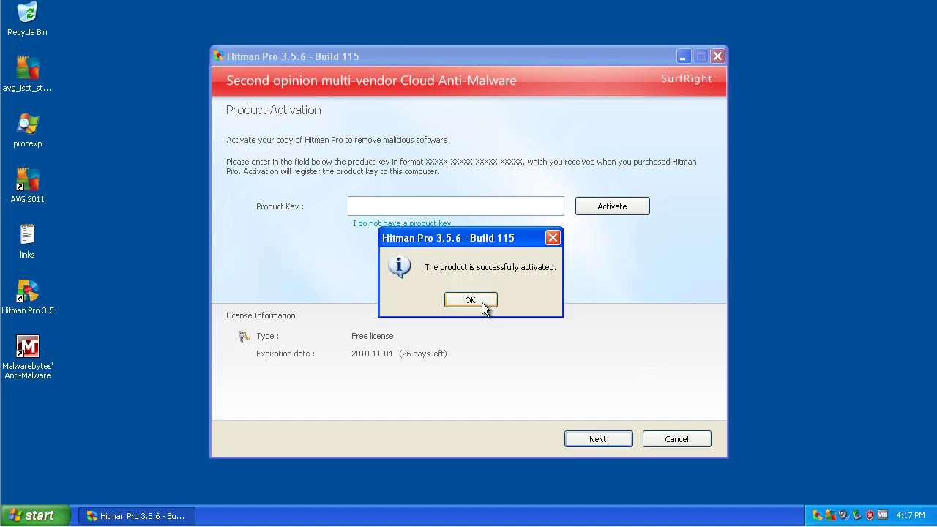
left_click(471, 301)
left_click(612, 436)
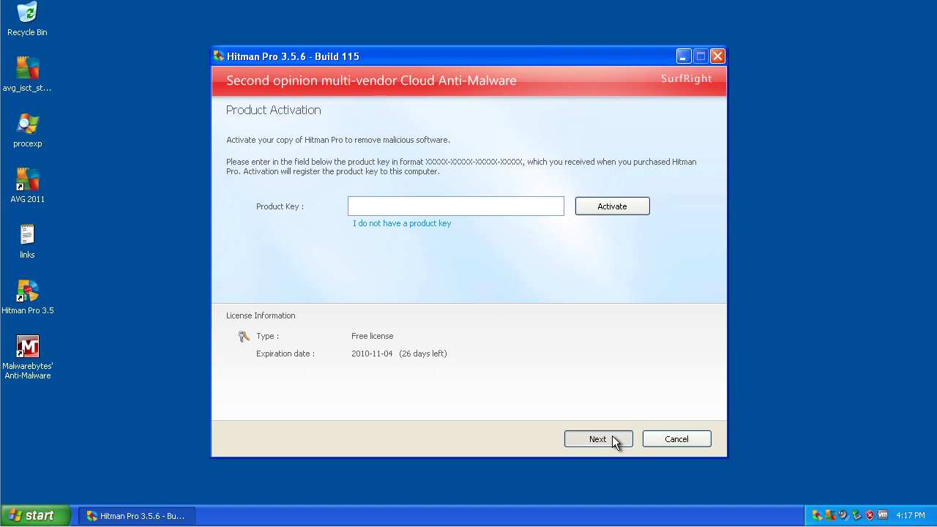
left_click(612, 436)
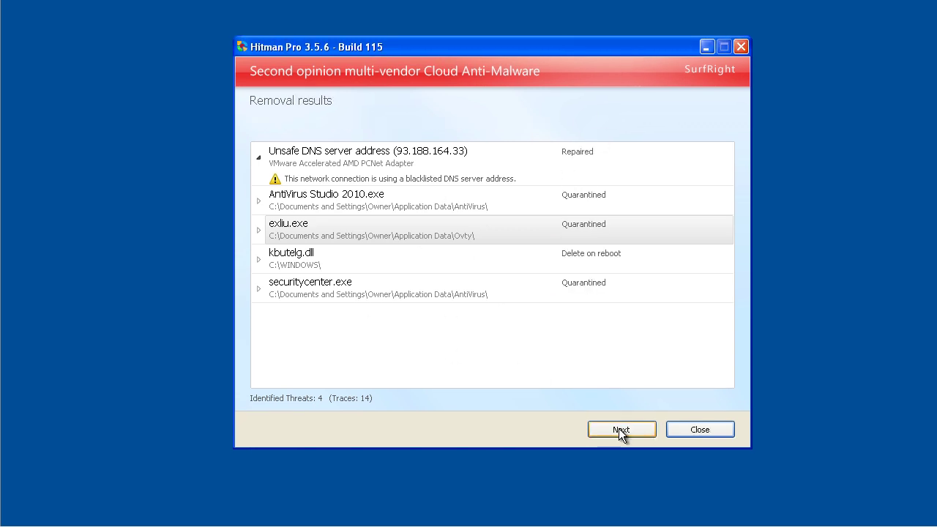
left_click(626, 431)
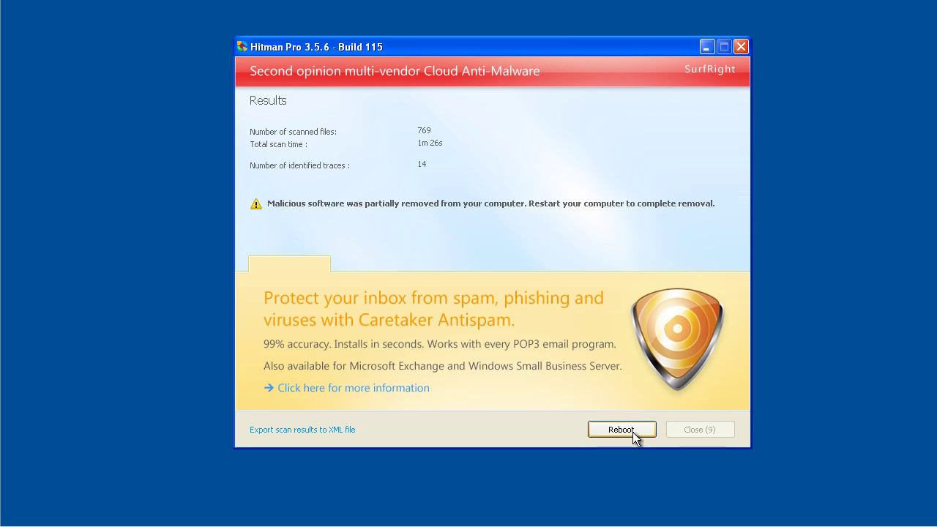
left_click(632, 432)
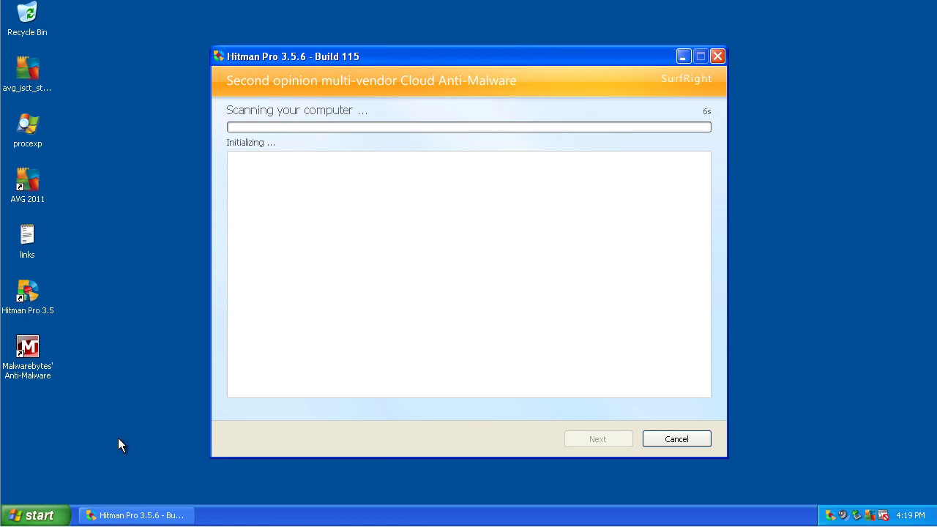
- Launch Malwarebytes' Anti-Malware and open the System Configuration Utility by running msconfig
double_click(36, 349)
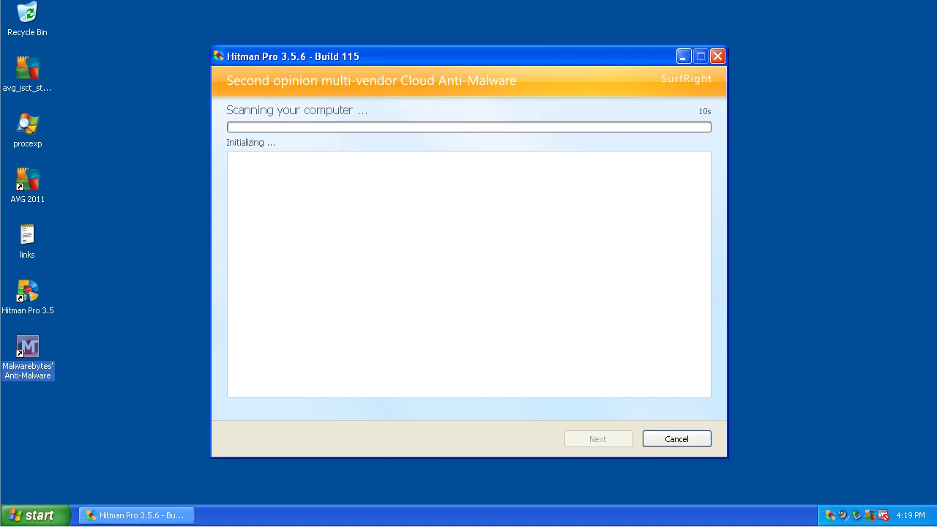
left_click(33, 516)
left_click(196, 399)
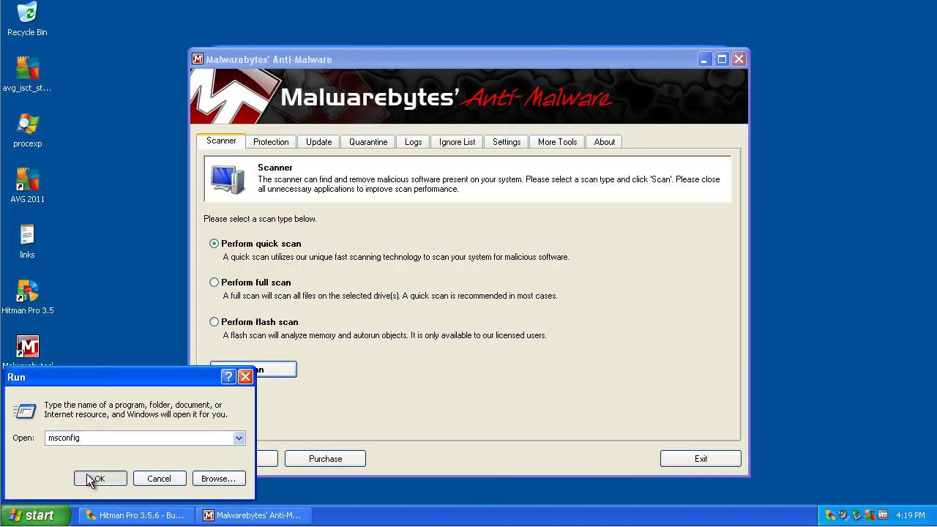
left_click(87, 474)
- Review the startup items in the System Configuration Utility and close it without changes
left_click(129, 516)
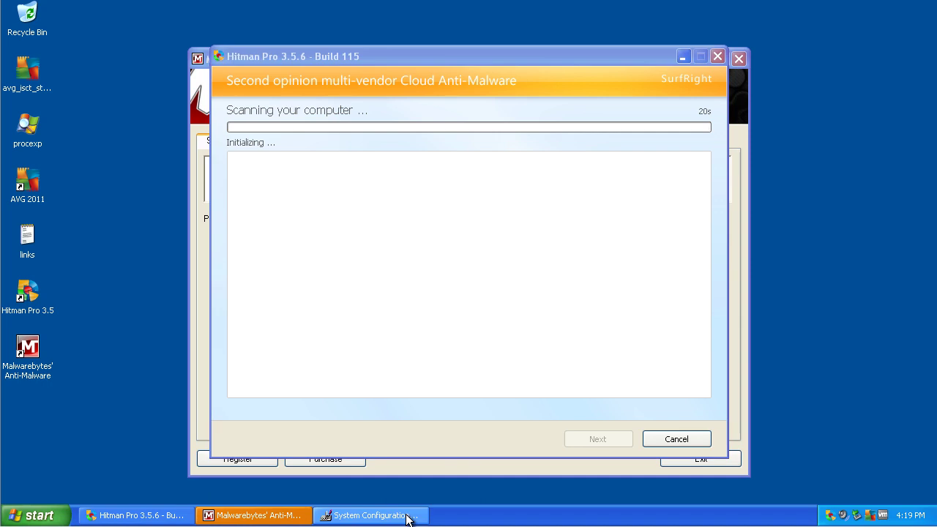
left_click(408, 514)
left_click(490, 147)
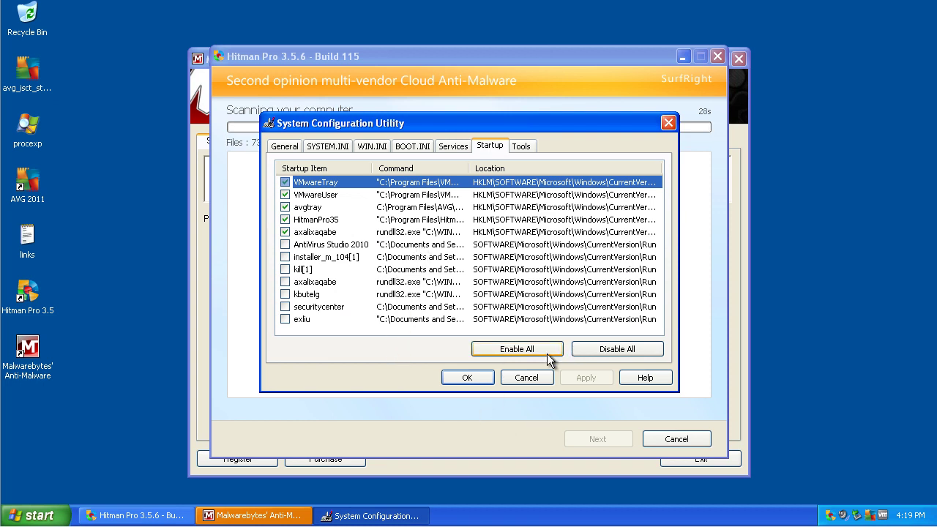
left_click(513, 381)
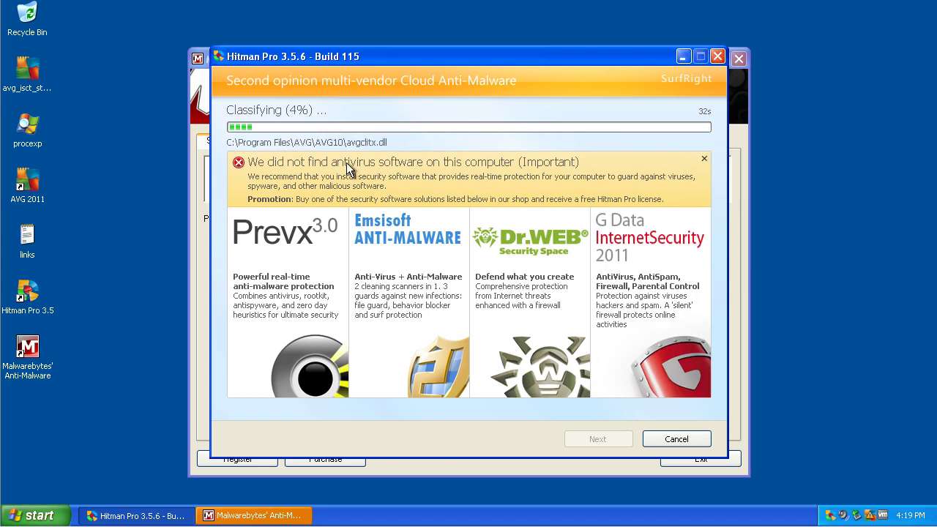
- Open AVG Internet Security 2011 to check the status of its security components, and close it
left_click(869, 517)
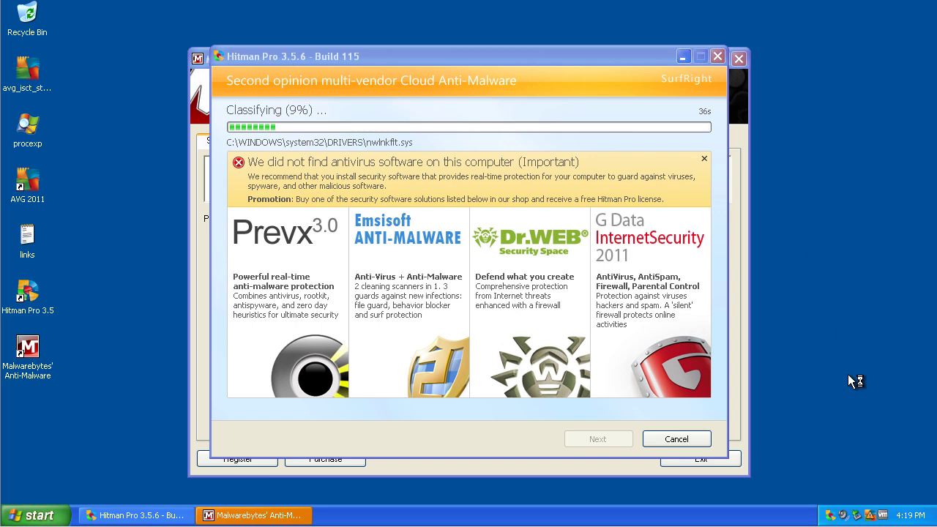
double_click(883, 517)
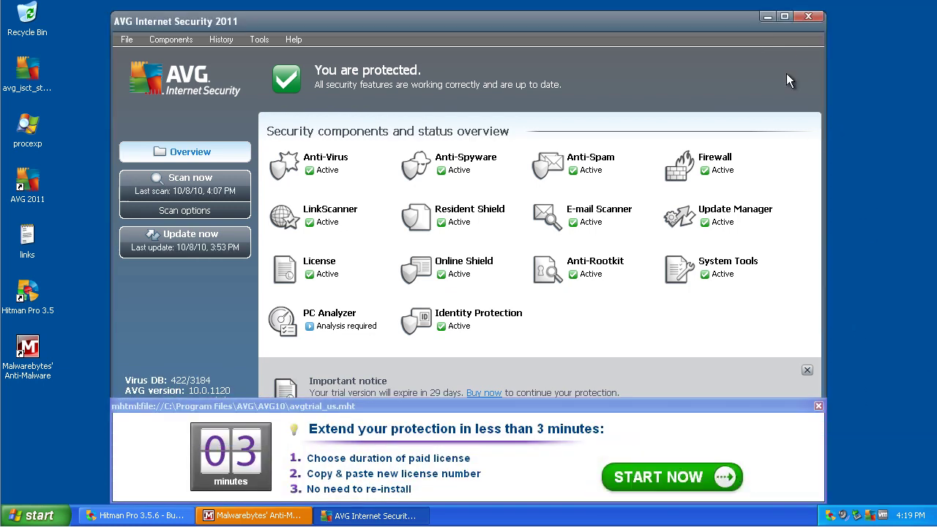
left_click(809, 16)
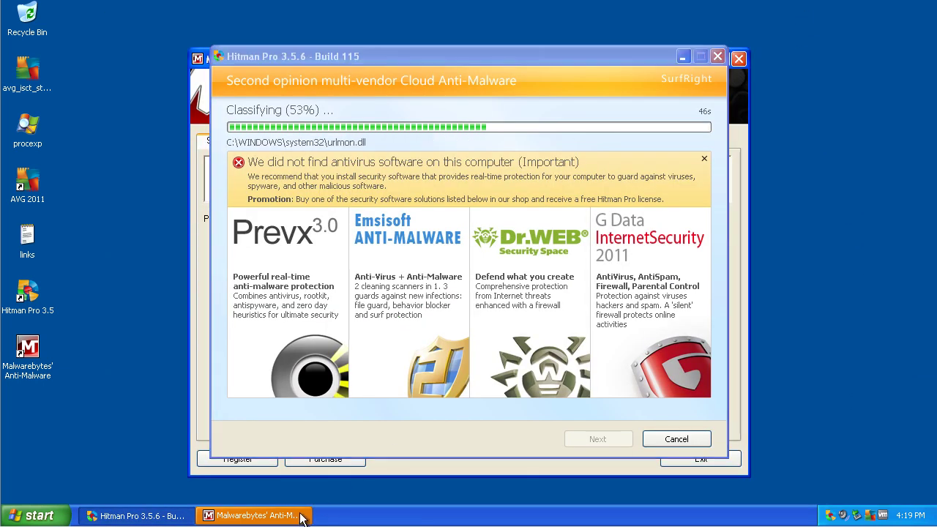
- Switch to Malwarebytes' Anti-Malware and update its malware database to the latest version
left_click_drag(478, 60, 501, 57)
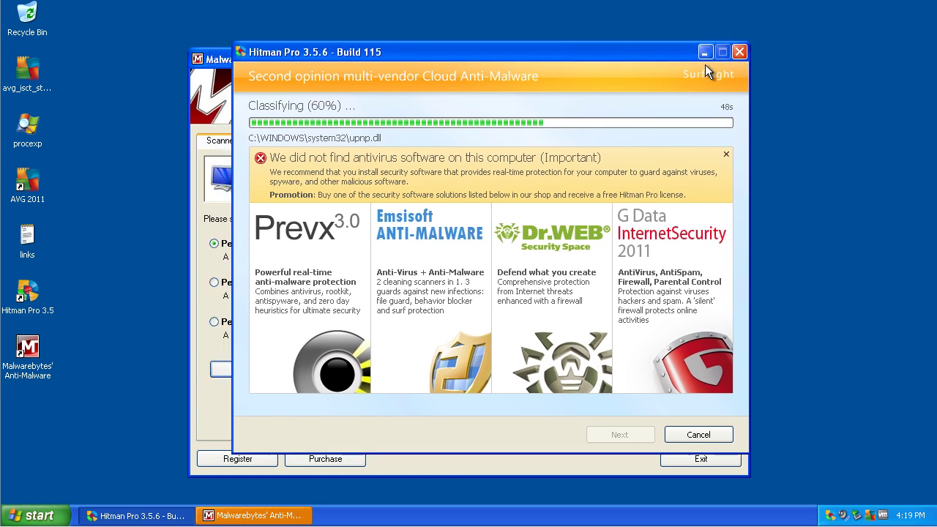
left_click(727, 154)
left_click(220, 350)
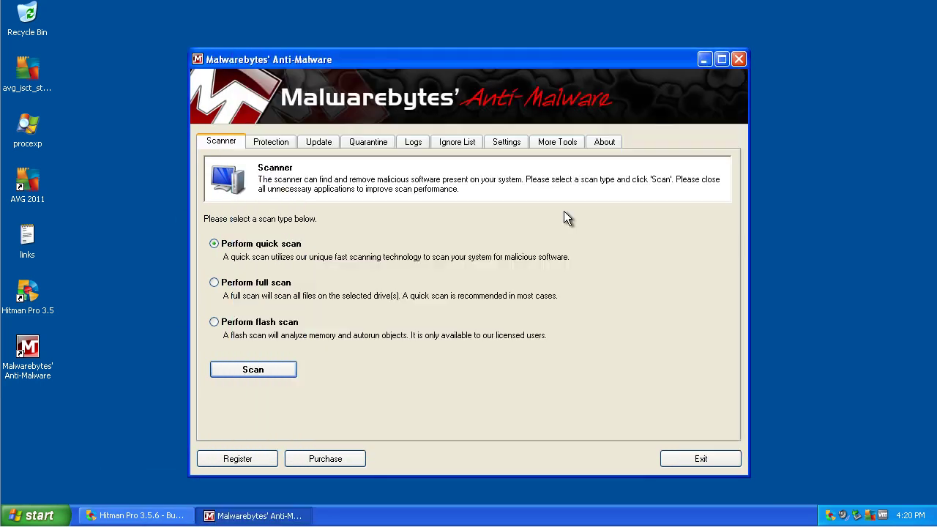
left_click(310, 142)
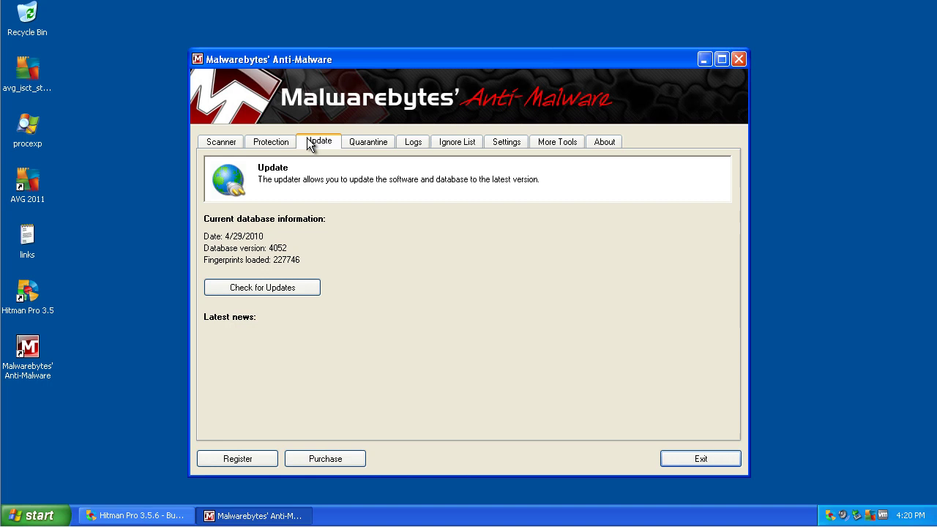
left_click(285, 289)
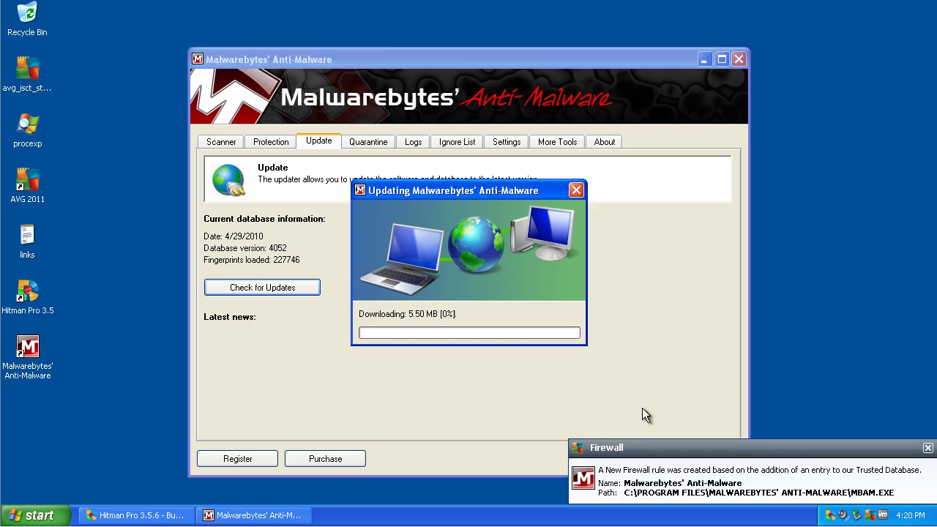
left_click(927, 449)
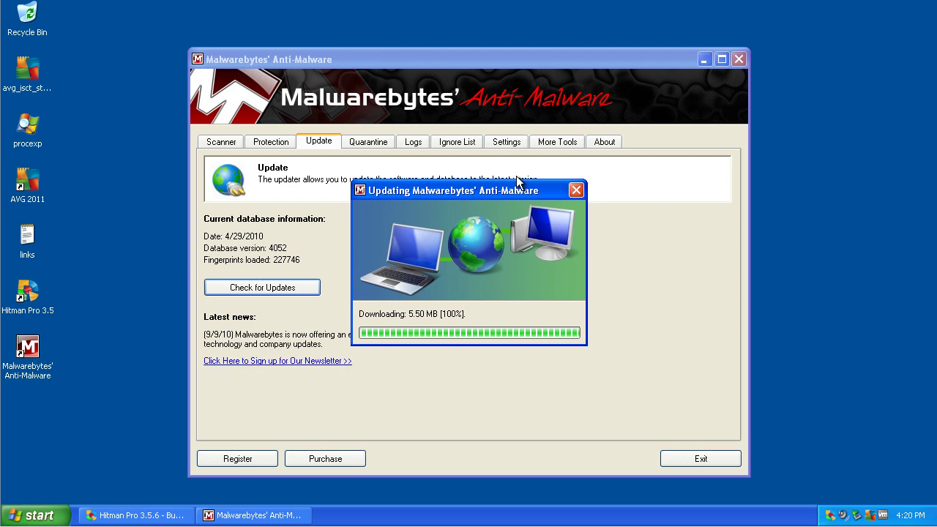
left_click_drag(516, 192, 492, 177)
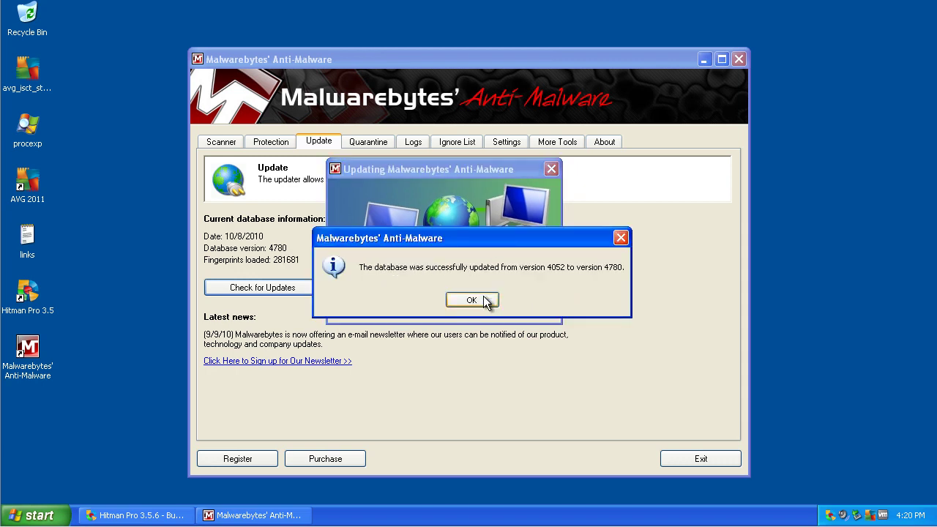
left_click(473, 300)
- Move the Malwarebytes window up on the desktop and close Hitman Pro
left_click_drag(478, 55, 500, 7)
left_click(184, 510)
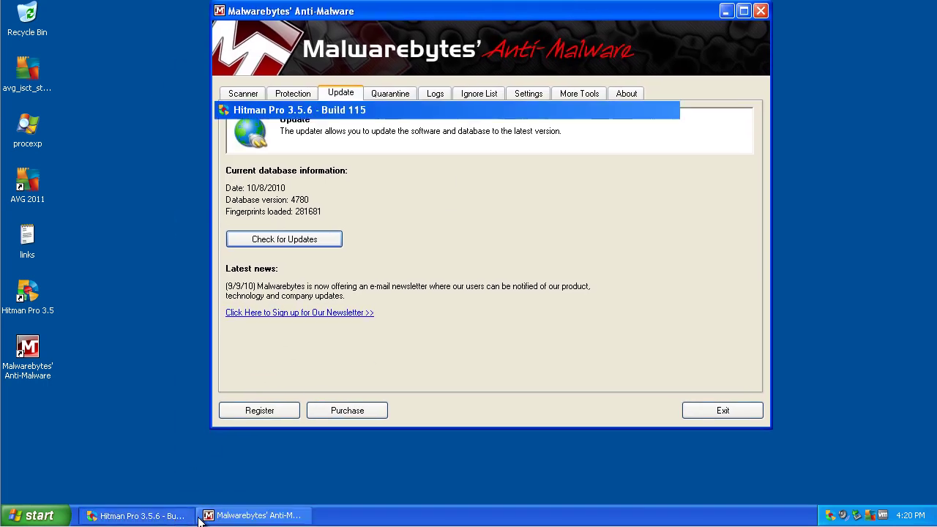
left_click(675, 436)
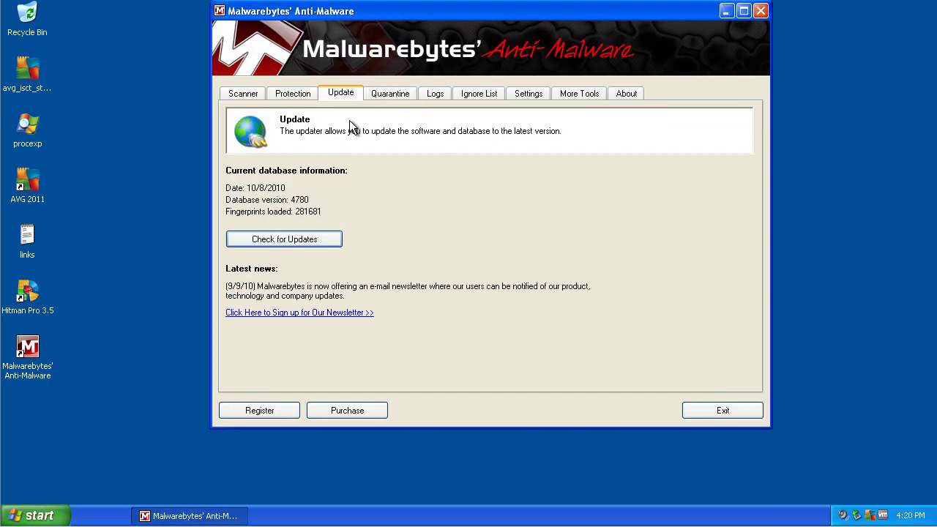
- Start a quick scan of the system in Malwarebytes' Anti-Malware
left_click(287, 95)
left_click(249, 96)
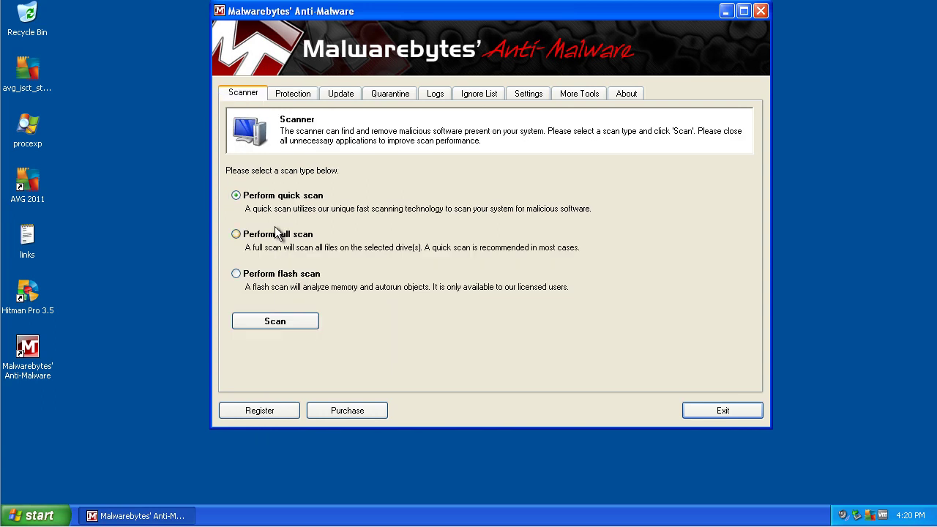
left_click(273, 323)
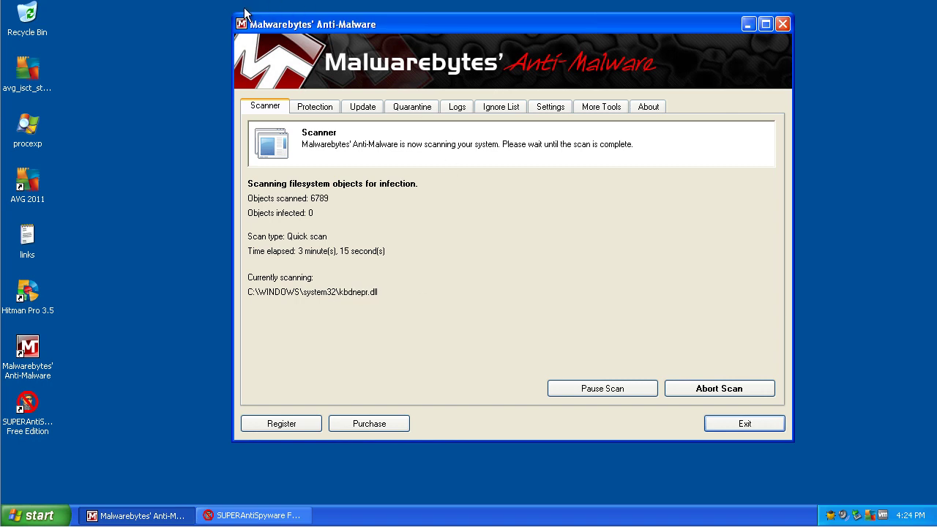
- Check the scan progress in SUPERAntiSpyware Free Edition and in Malwarebytes' Anti-Malware
left_click(28, 516)
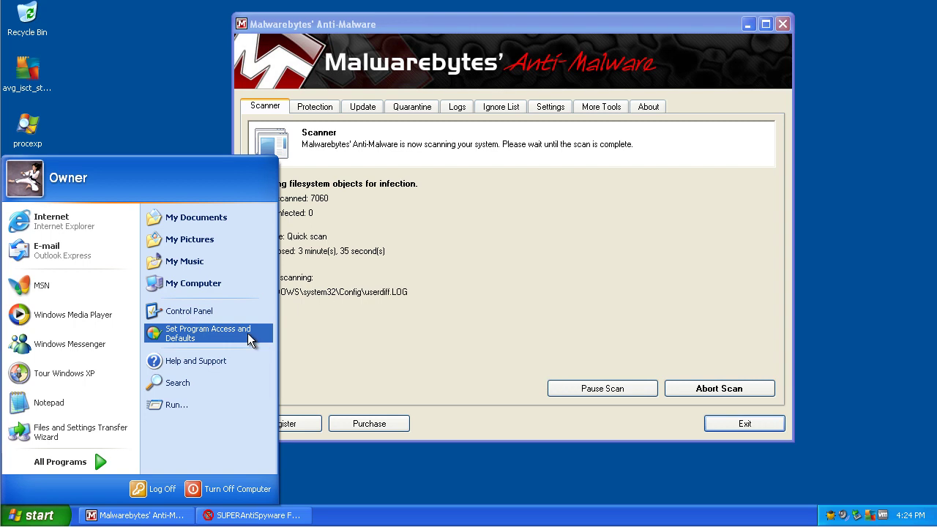
left_click(369, 493)
left_click(256, 517)
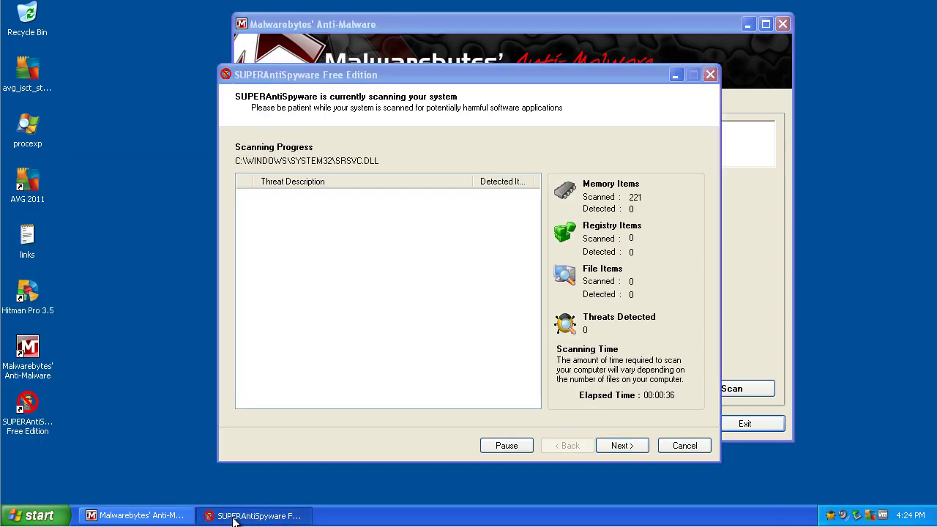
left_click(139, 516)
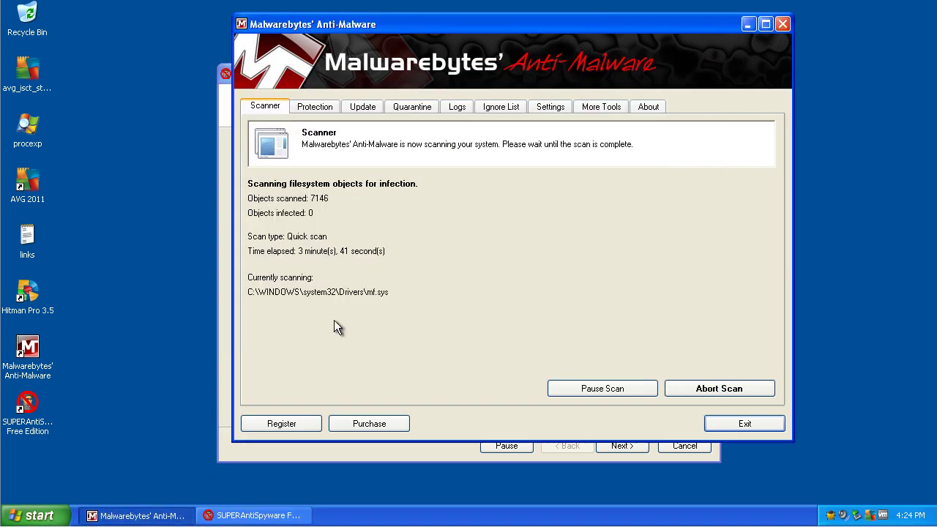
left_click_drag(435, 24, 422, 33)
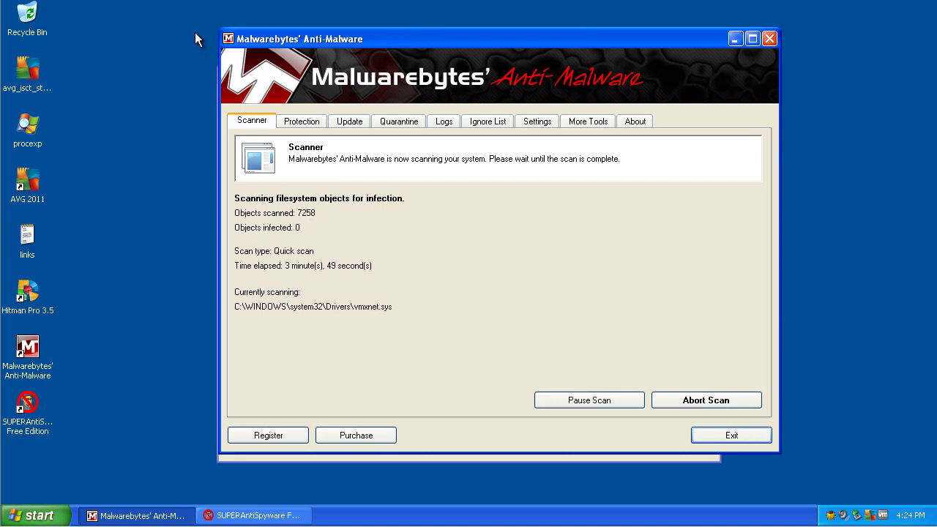
left_click_drag(206, 17, 767, 303)
left_click_drag(800, 478, 798, 476)
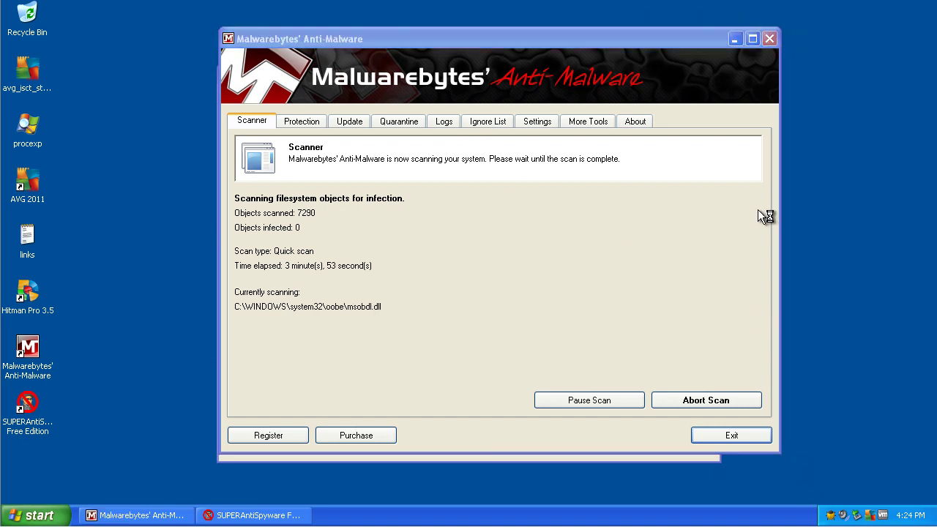
- Show the results of the completed Malwarebytes quick scan and review the whole list of infected objects
mouse_move(619, 40)
left_mouse_down()
mouse_move(609, 92)
mouse_move(622, 99)
mouse_move(614, 98)
mouse_move(626, 77)
mouse_move(617, 25)
left_mouse_up()
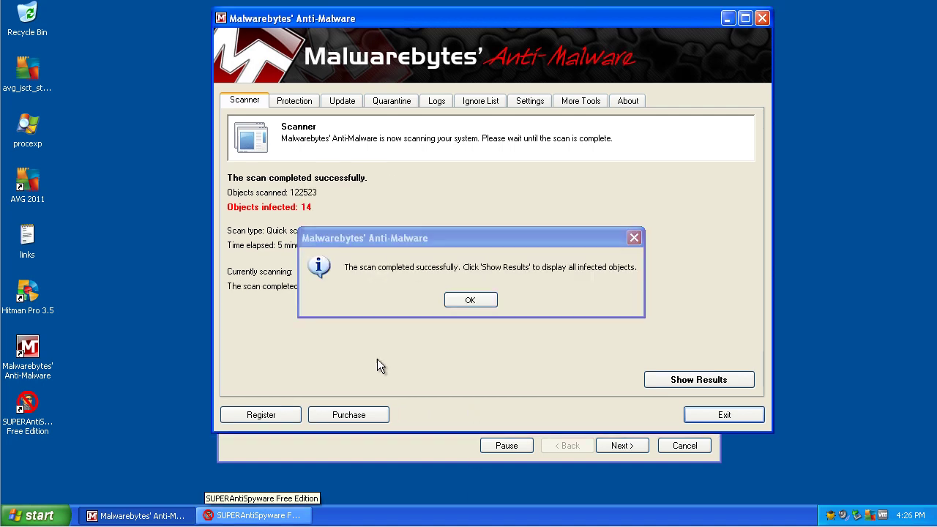
left_click(453, 302)
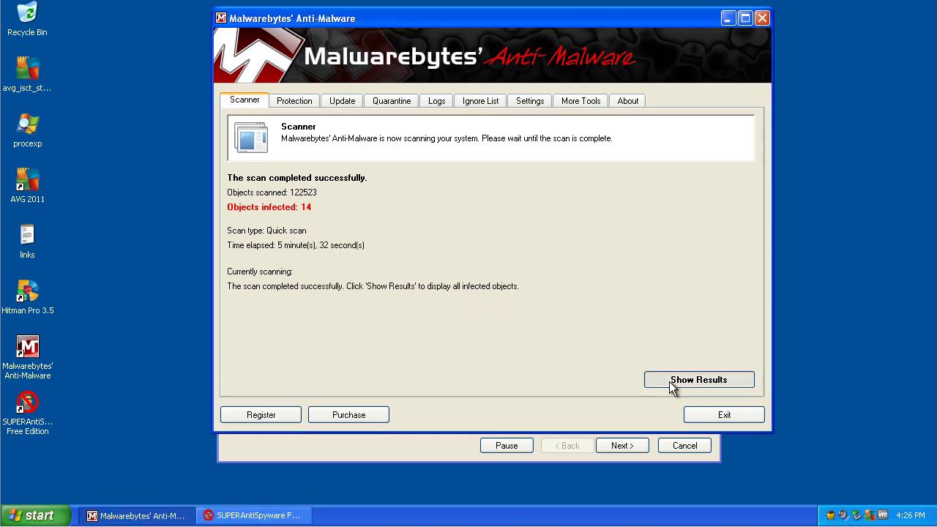
left_click(670, 380)
left_click_drag(328, 177, 377, 184)
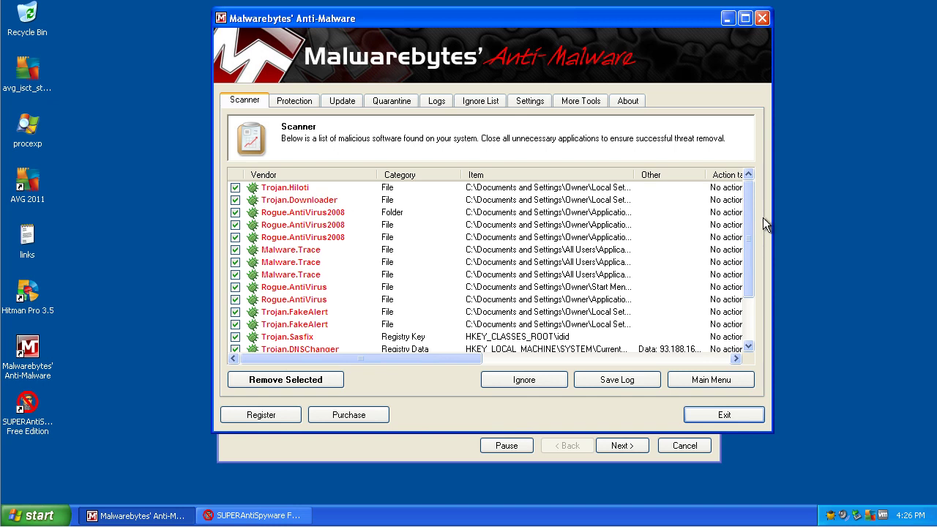
left_click_drag(747, 212, 756, 257)
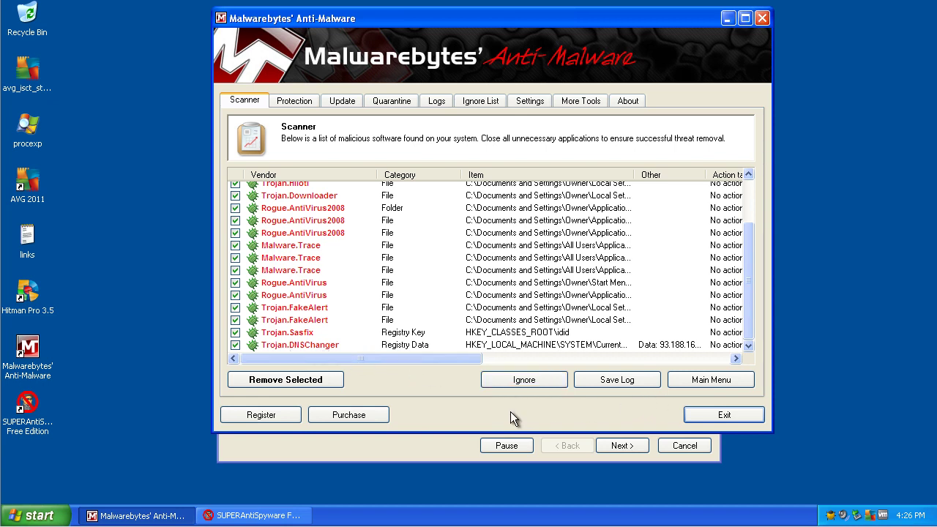
- Check the scan progress in SUPERAntiSpyware and remove all selected threats in Malwarebytes' Anti-Malware
left_click(422, 452)
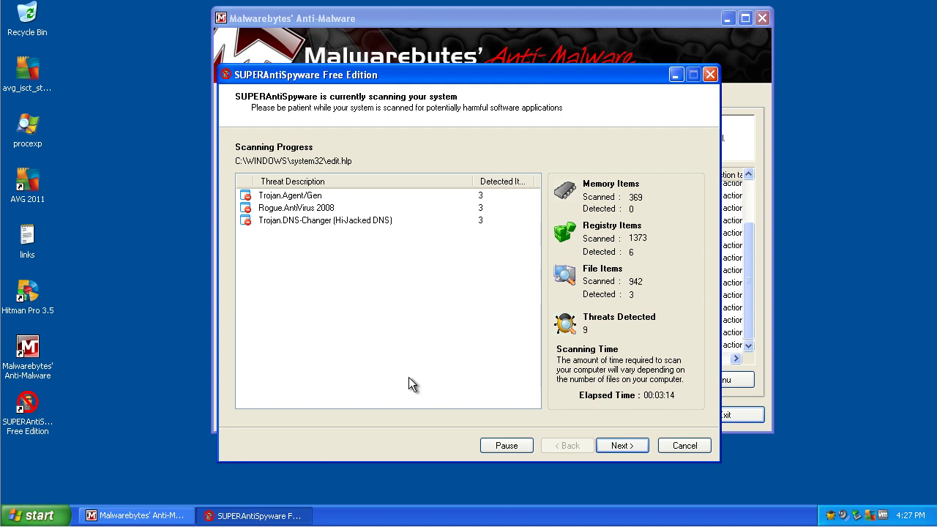
left_click(576, 21)
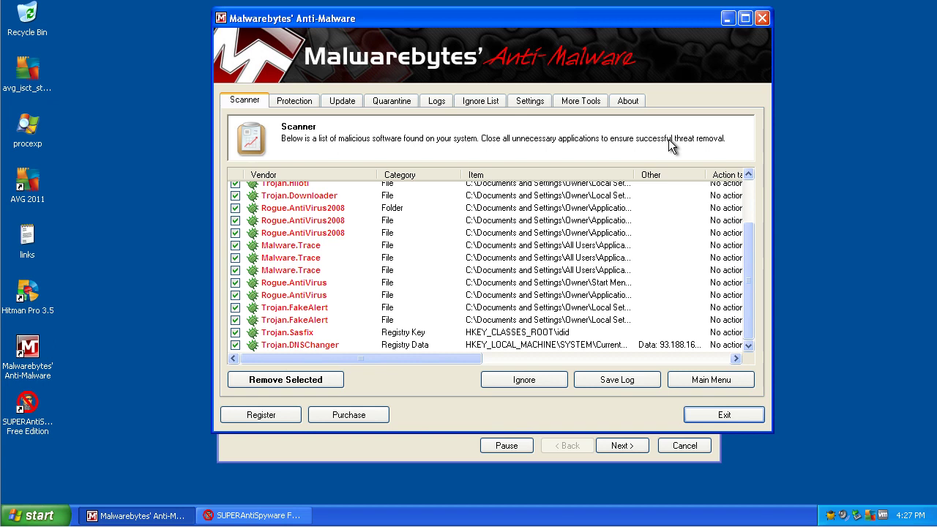
left_click(341, 381)
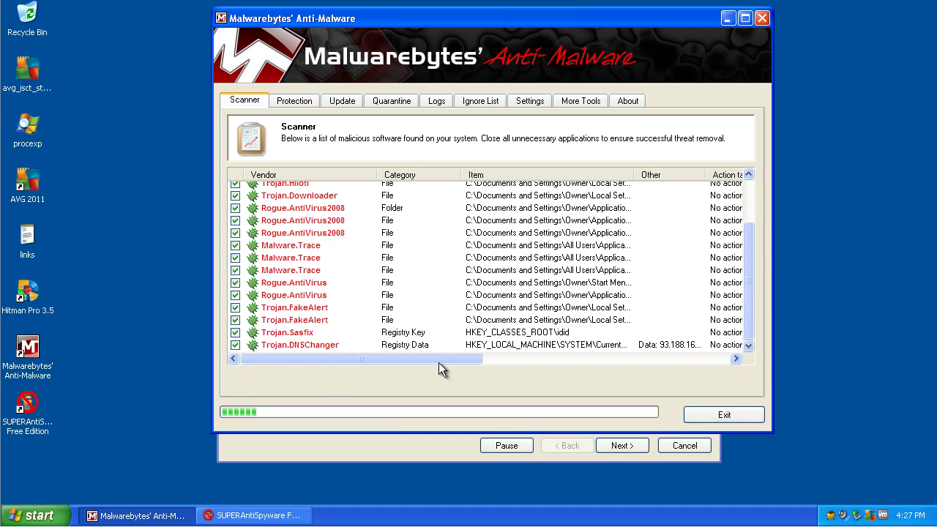
- Decline the restart offered after the Malwarebytes removal and close both Malwarebytes and its Notepad scan log
left_click(404, 453)
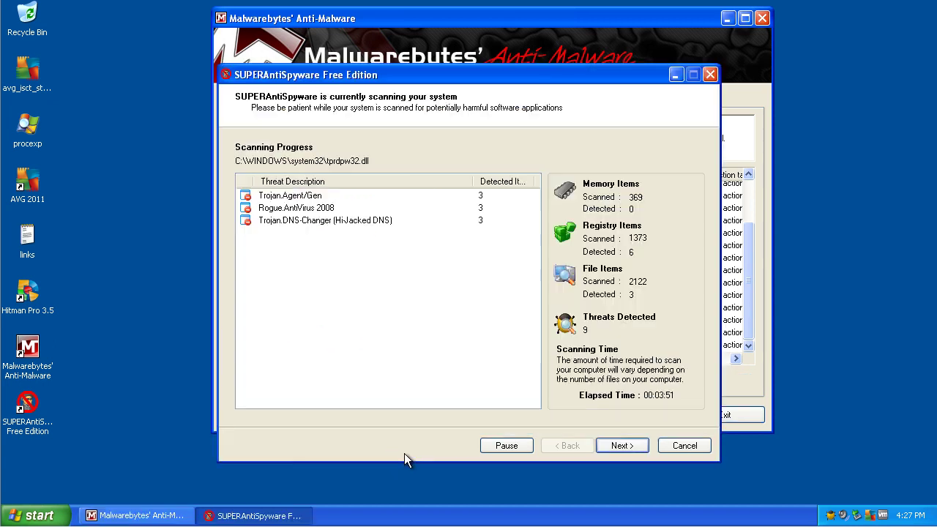
left_click(592, 18)
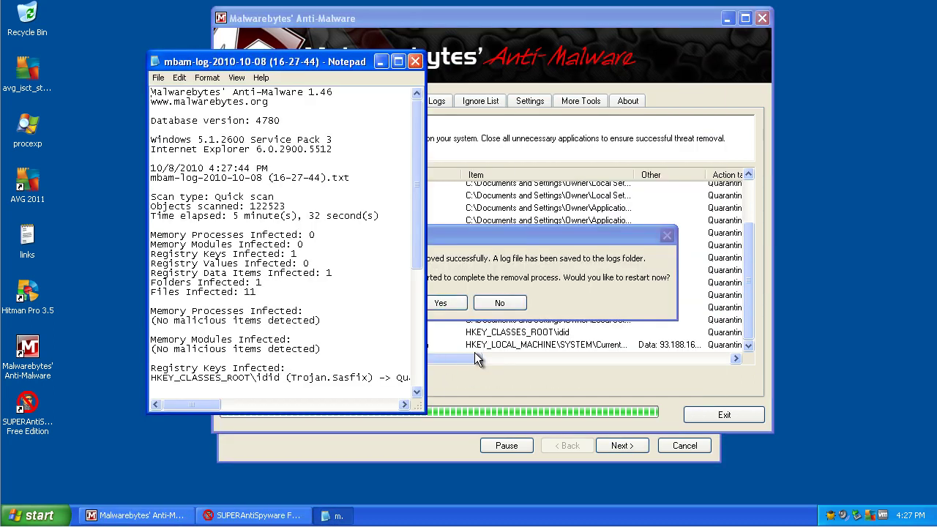
left_click(484, 306)
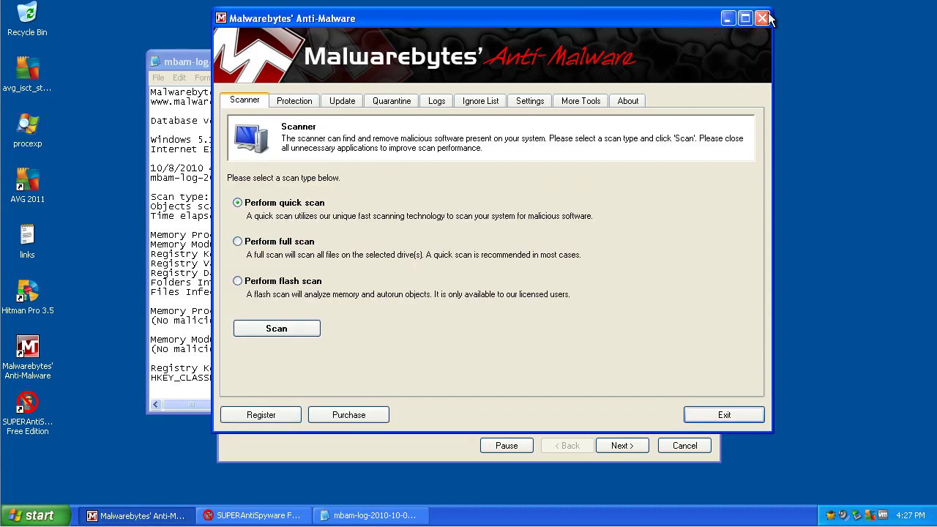
left_click(762, 18)
left_click(415, 62)
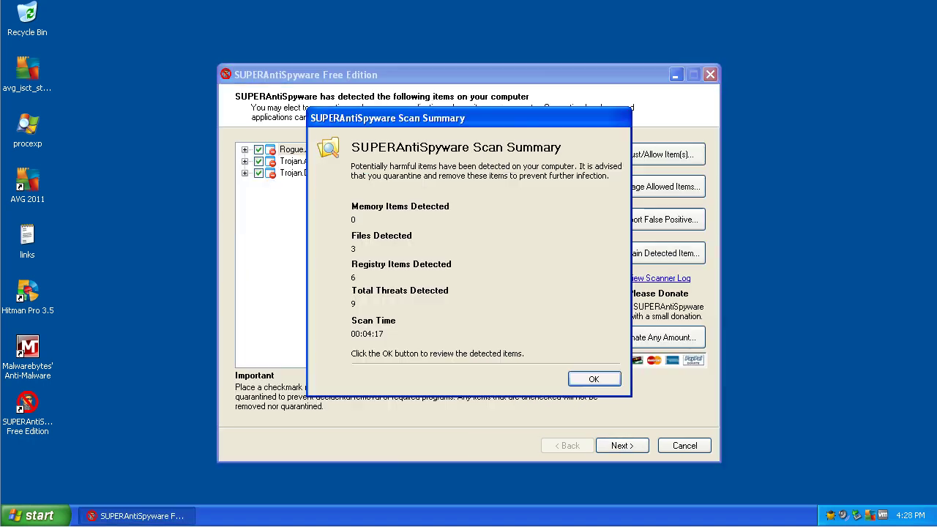
- Quarantine and remove all threats detected by SUPERAntiSpyware and close the program without rebooting
left_click(601, 380)
left_click(623, 447)
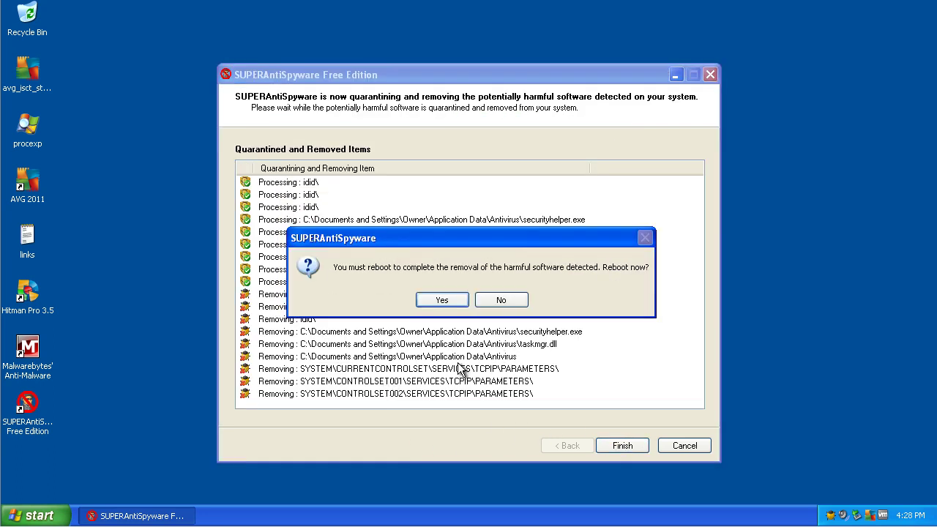
left_click(521, 302)
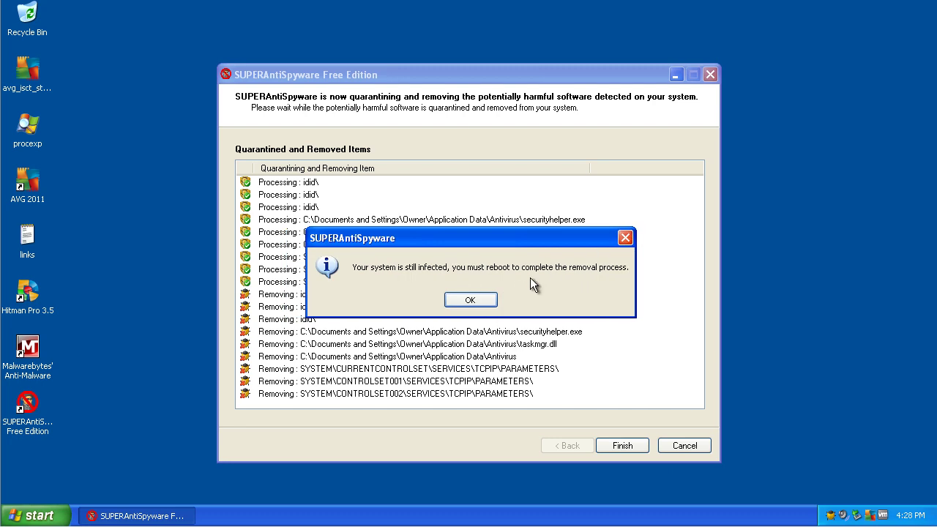
left_click(478, 298)
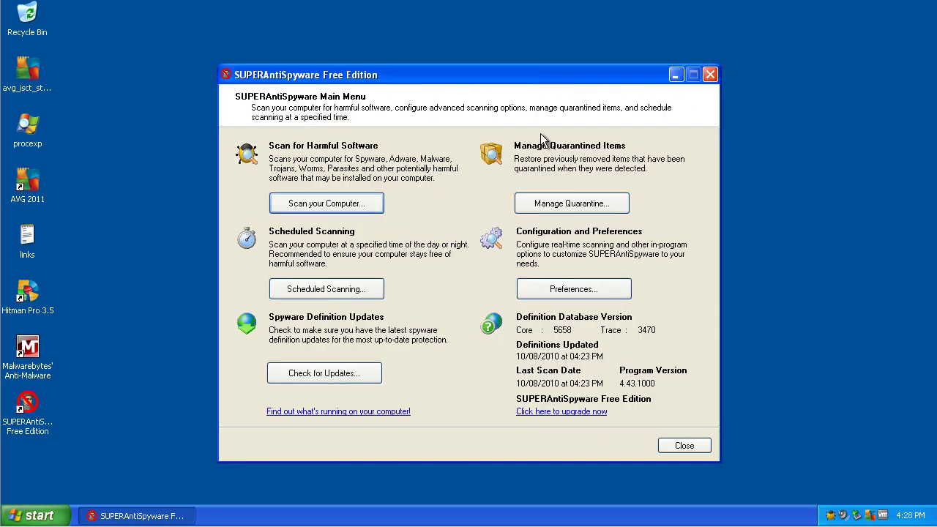
left_click(709, 74)
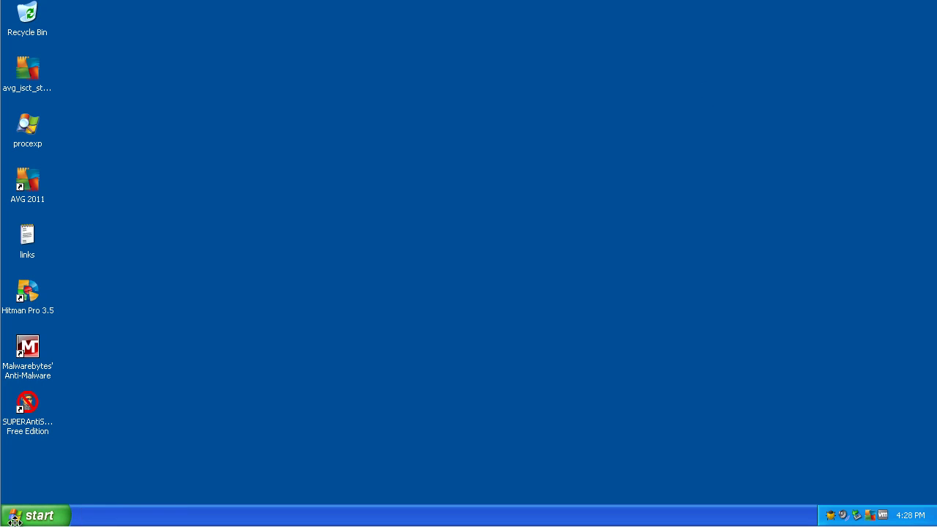
- Look through the list of all installed programs for leftover rogue antivirus entries
left_click(35, 515)
left_click(70, 463)
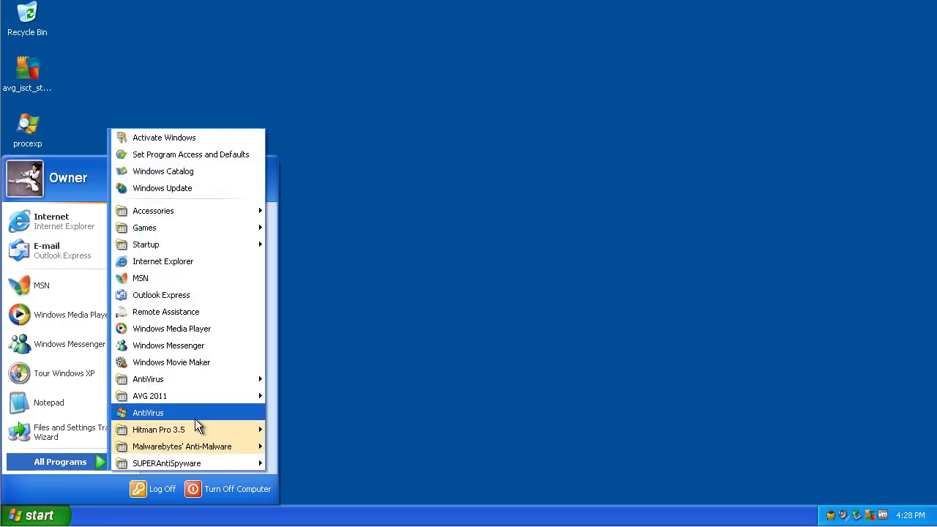
left_click(467, 257)
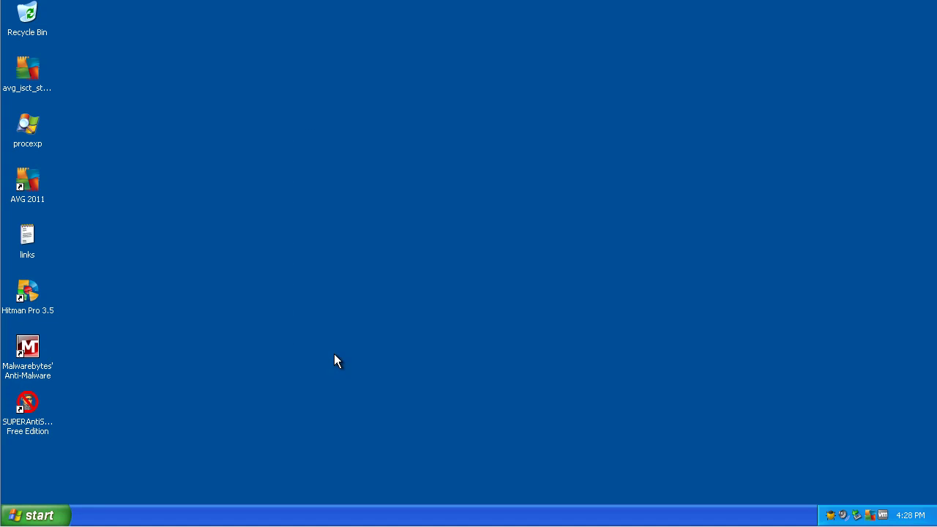